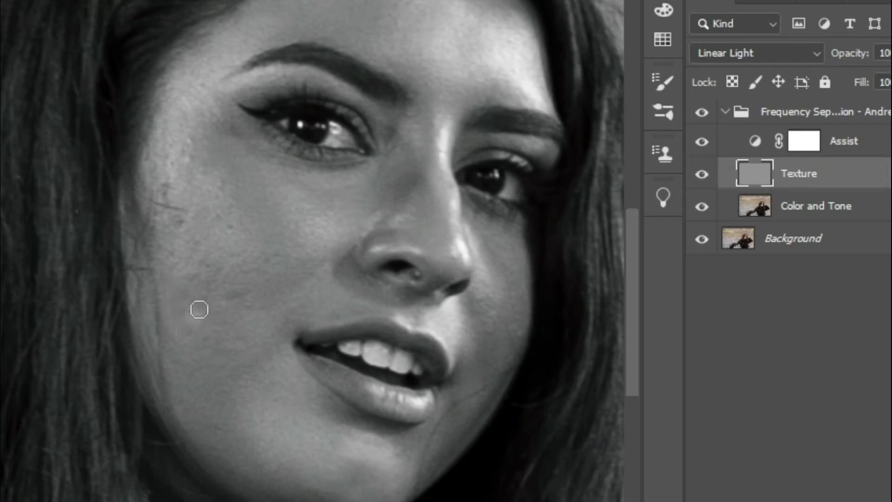
left_click_drag(200, 308, 203, 289)
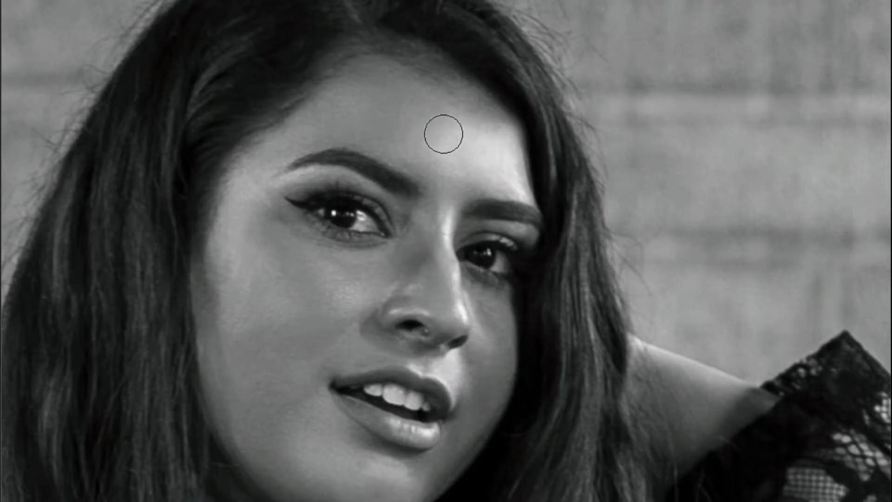
mouse_move(443, 134)
left_mouse_down()
mouse_move(356, 121)
mouse_move(293, 128)
mouse_move(262, 147)
left_mouse_up()
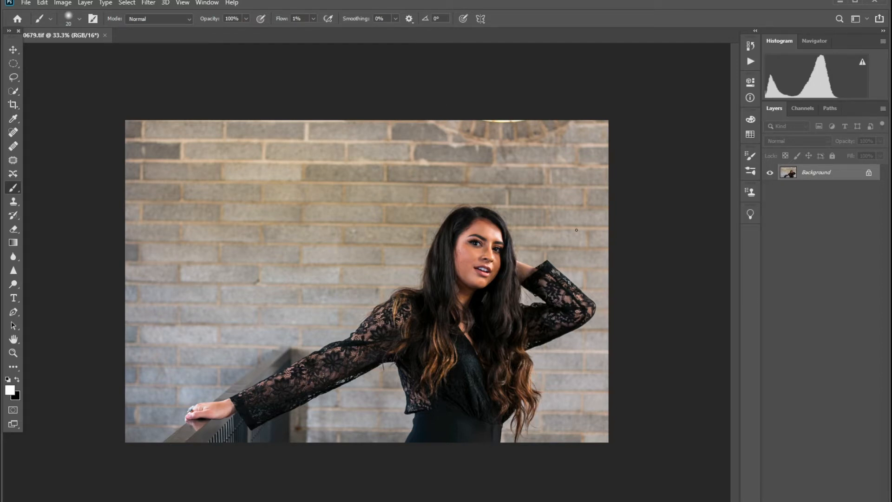
Zoom the portrait to 100% and run the Fequency Separtion action from the Portriat Edits set
key("ctrl+1")
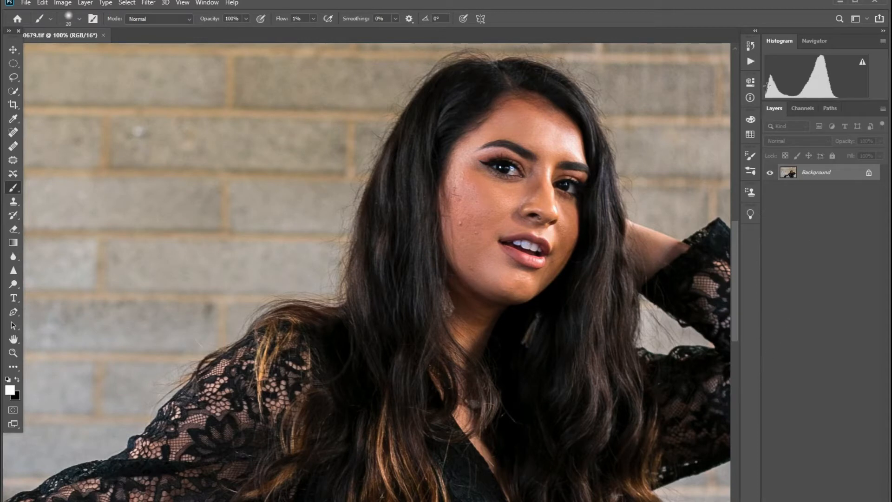
left_click(751, 62)
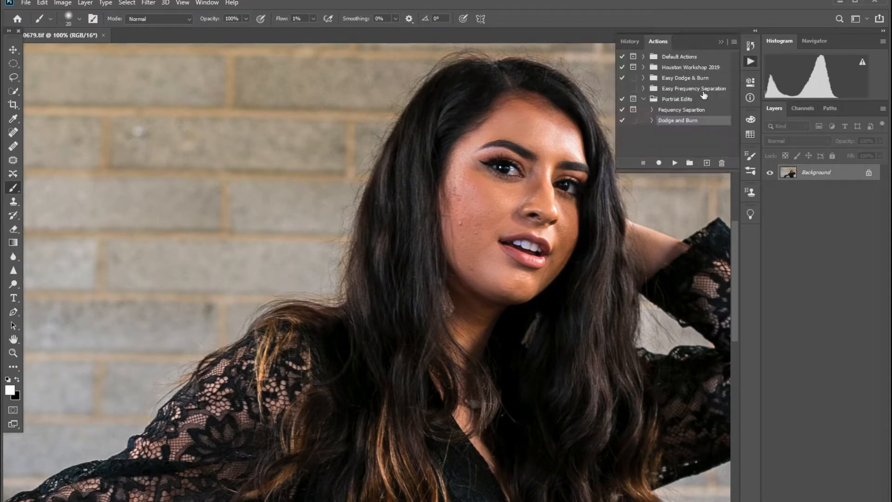
left_click(682, 112)
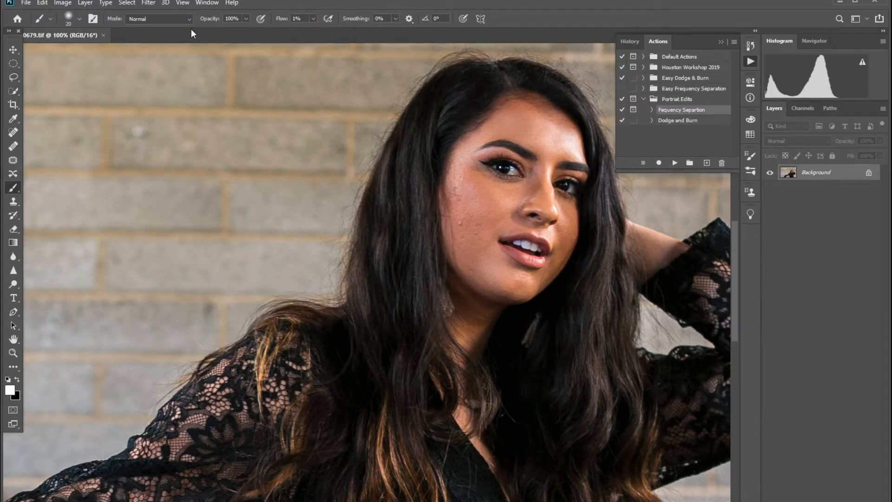
left_click(184, 4)
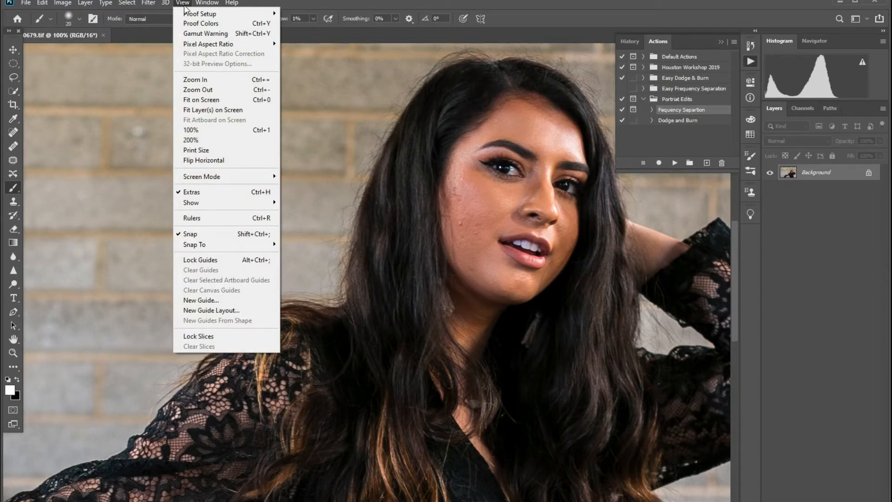
mouse_move(206, 3)
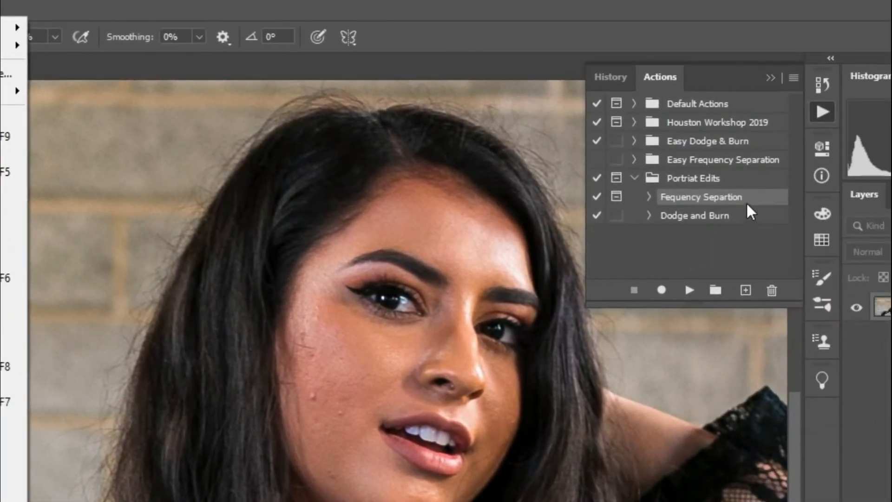
left_click(740, 199)
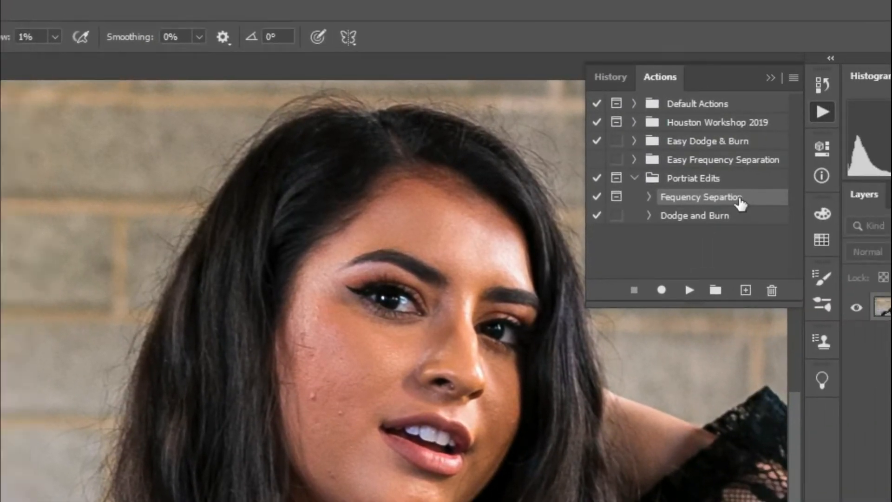
left_click(690, 291)
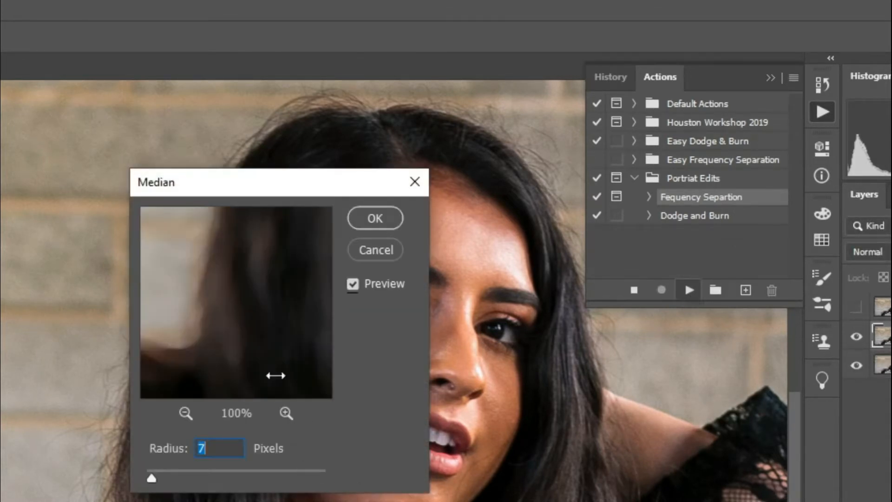
Preview the cheek area and apply the Median filter with a radius of 7 pixels
left_click_drag(269, 302, 73, 408)
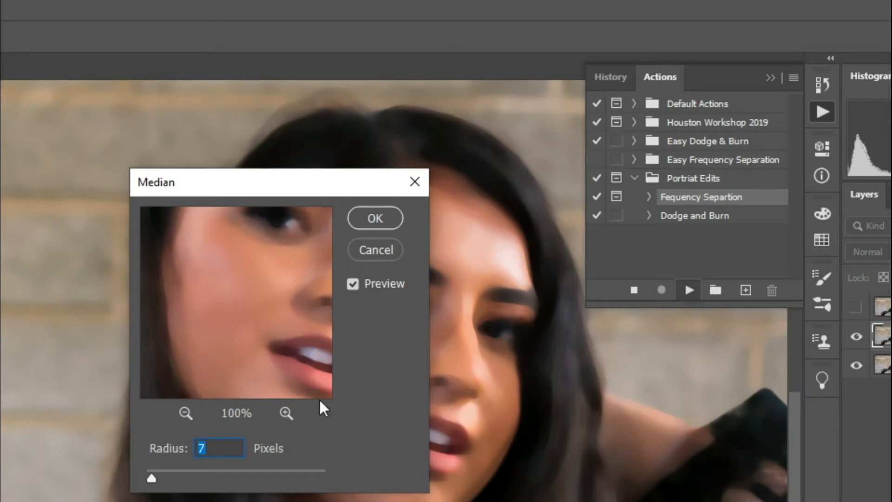
type("5")
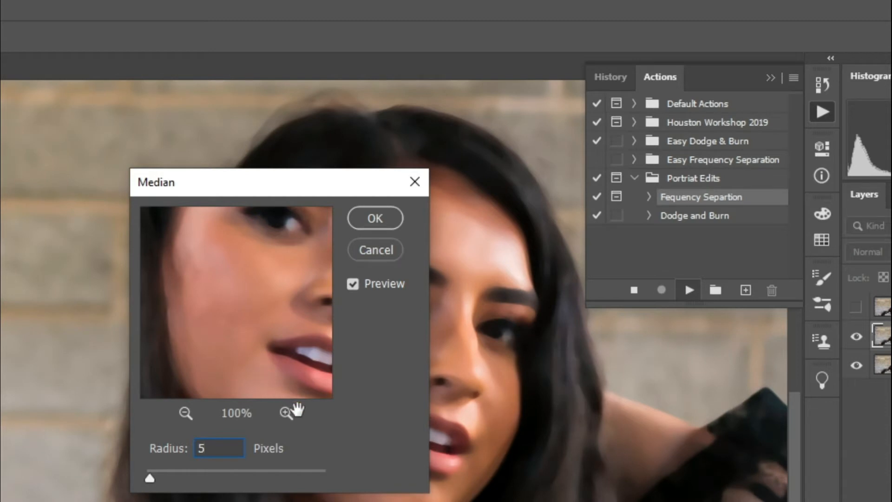
key("BackSpace")
type("7")
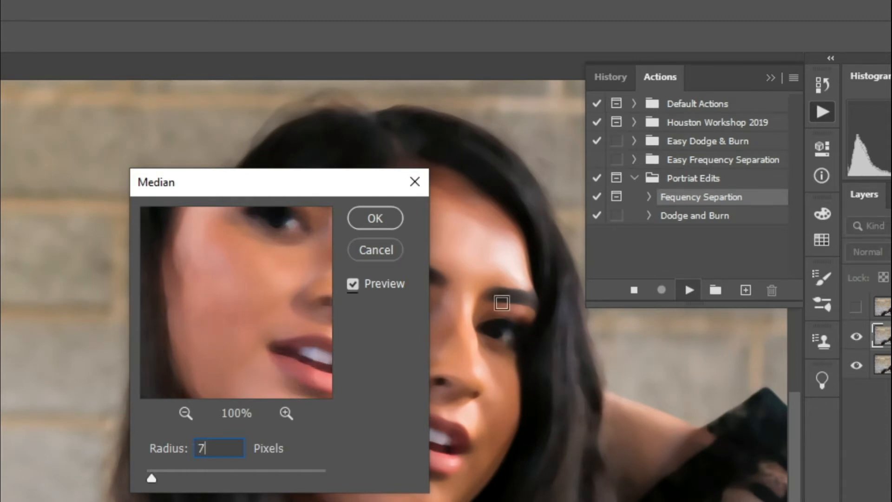
left_click(375, 218)
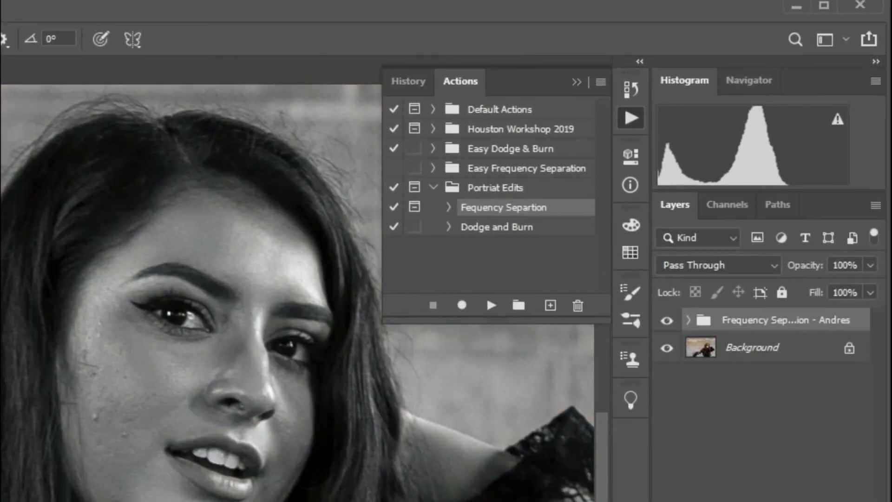
Expand the frequency separation group and select its Texture layer
left_click(578, 79)
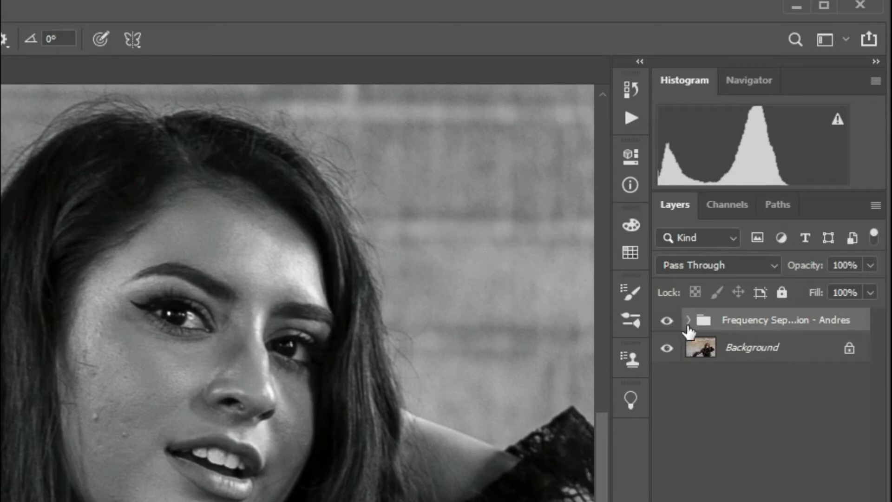
left_click(688, 324)
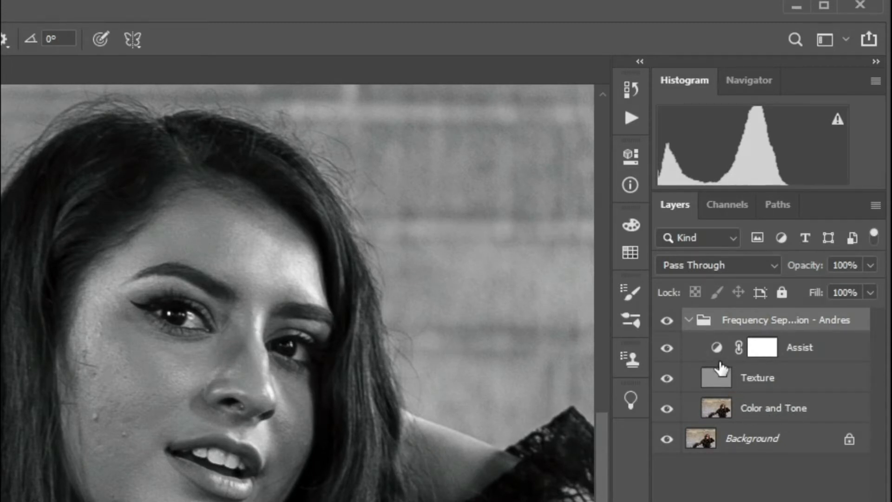
left_click(744, 378)
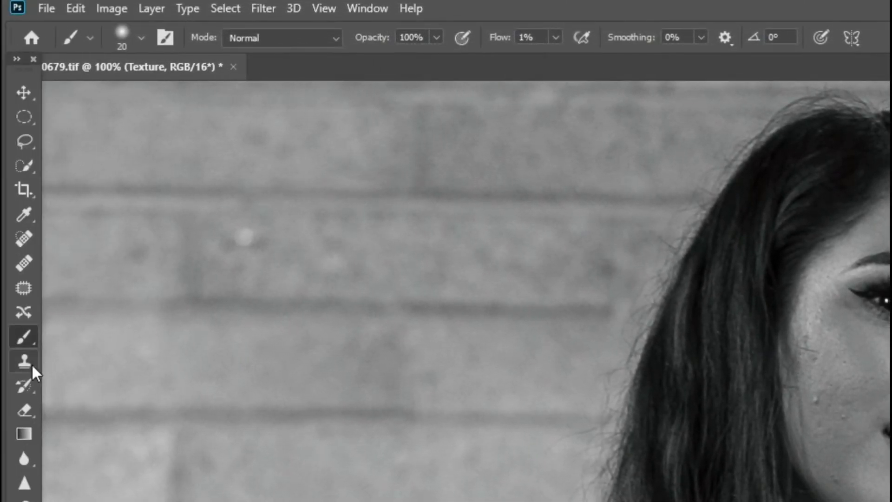
Activate the Clone Stamp tool and keep its sampling set to Current Layer
left_click(32, 363)
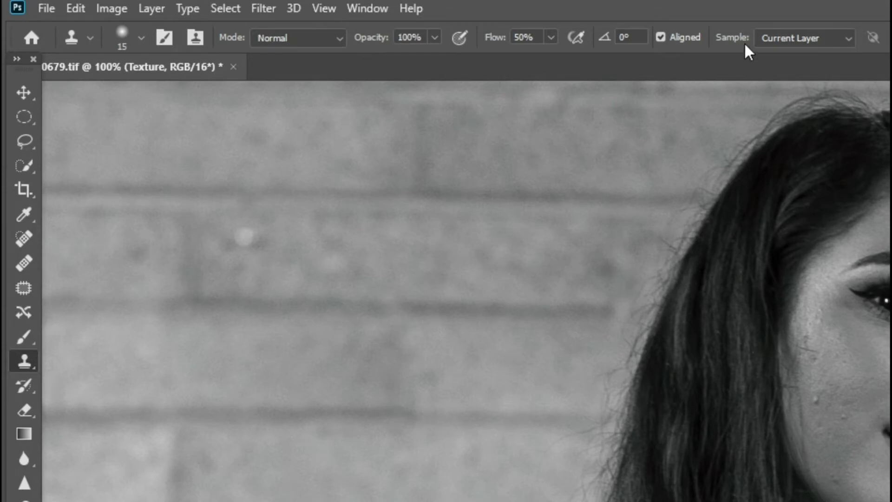
left_click(847, 42)
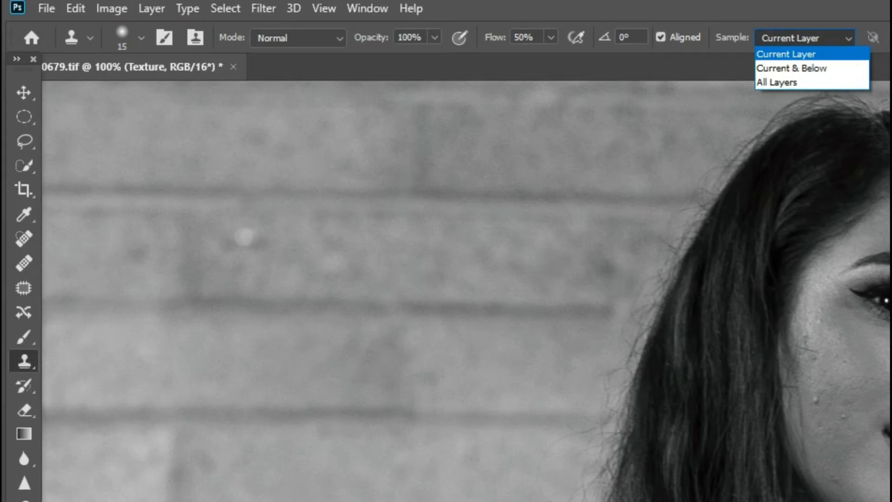
key("Escape")
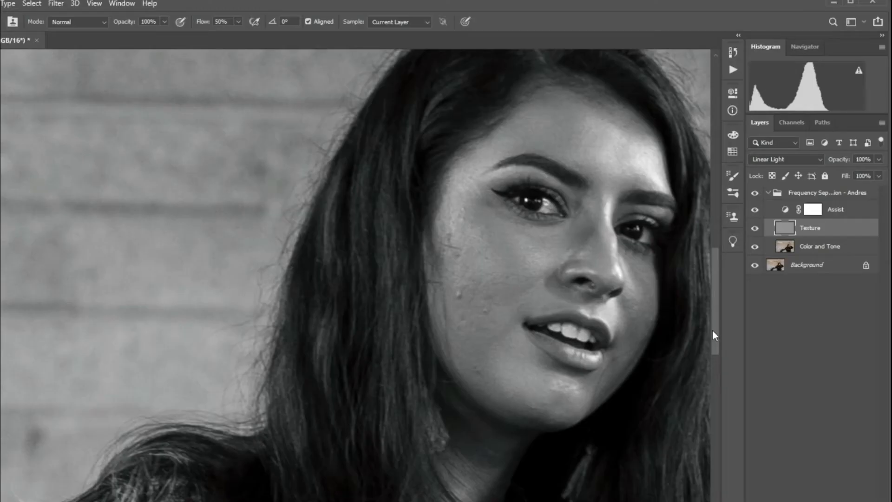
Clone clean skin texture over the blemish on the cheek beside the mouth and, with a smaller brush, along the chin's lower edge
left_click(499, 319, "alt")
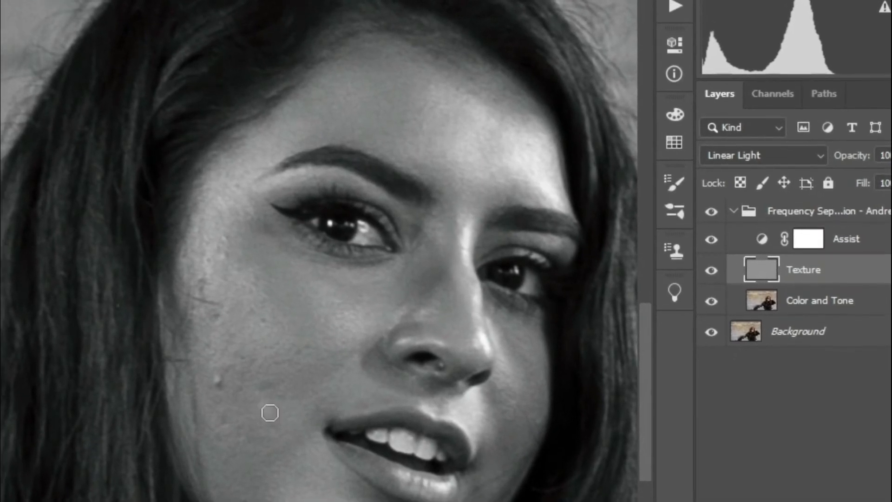
left_click(264, 408)
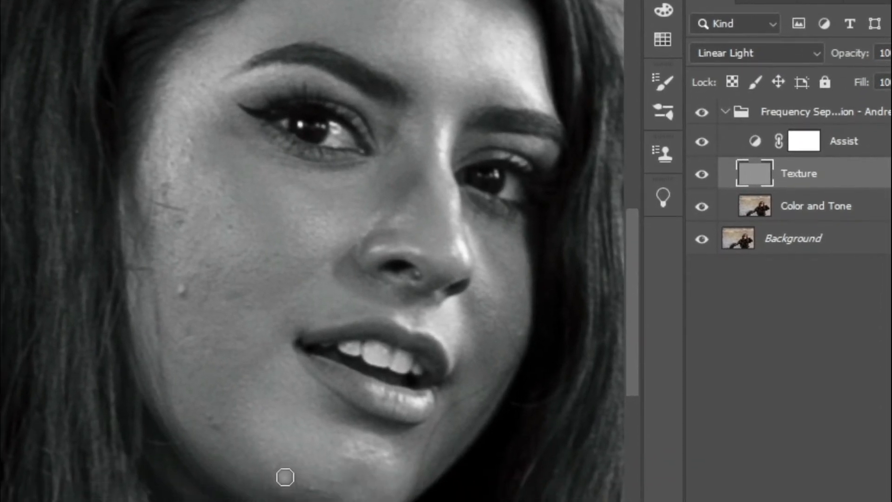
key("bracketleft")
mouse_move(321, 498)
left_mouse_down()
mouse_move(340, 501)
mouse_move(317, 495)
mouse_move(332, 480)
mouse_move(303, 484)
left_mouse_up()
left_click(316, 495)
left_click(320, 491)
Clone smooth skin texture over the bumps in the bright area of the chin below the lips
left_click(352, 470, "alt")
left_click(402, 470, "alt")
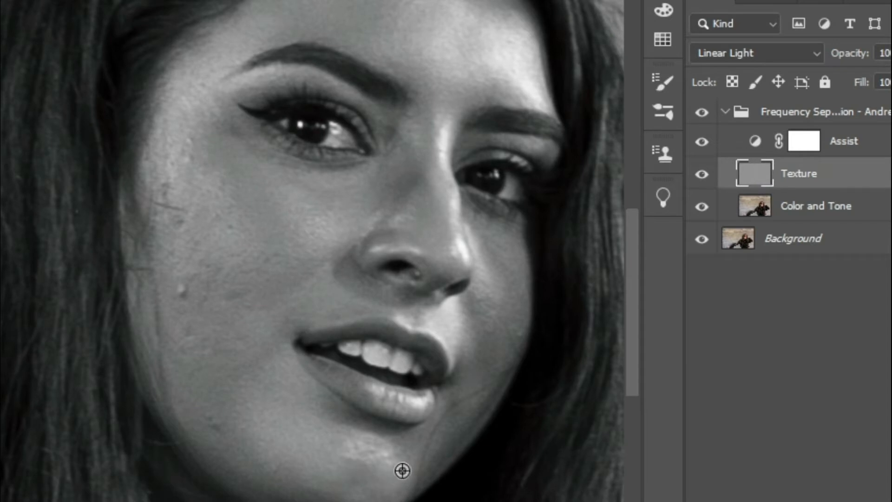
left_click(389, 465)
mouse_move(389, 465)
left_mouse_down()
mouse_move(346, 459)
mouse_move(366, 465)
left_mouse_up()
left_click(349, 457)
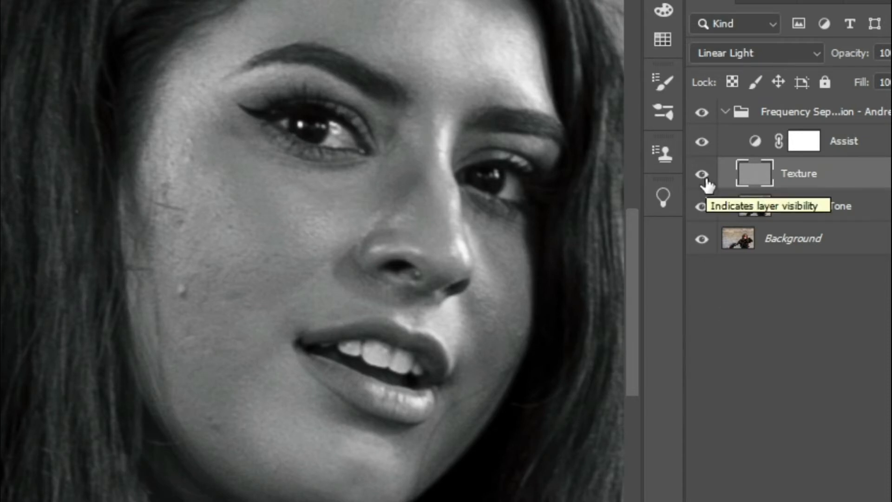
Compare the retouch with the original by toggling the frequency separation group, and check it in colour by toggling the Assist layer
left_click(703, 113)
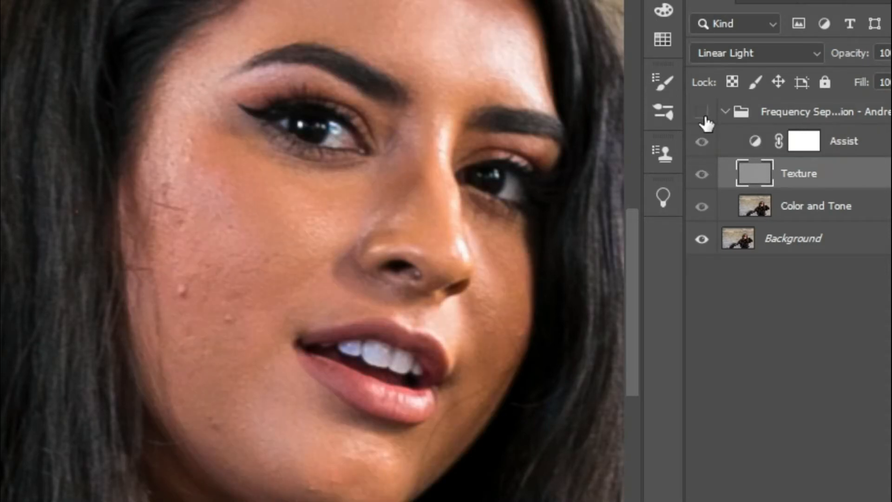
left_click(703, 113)
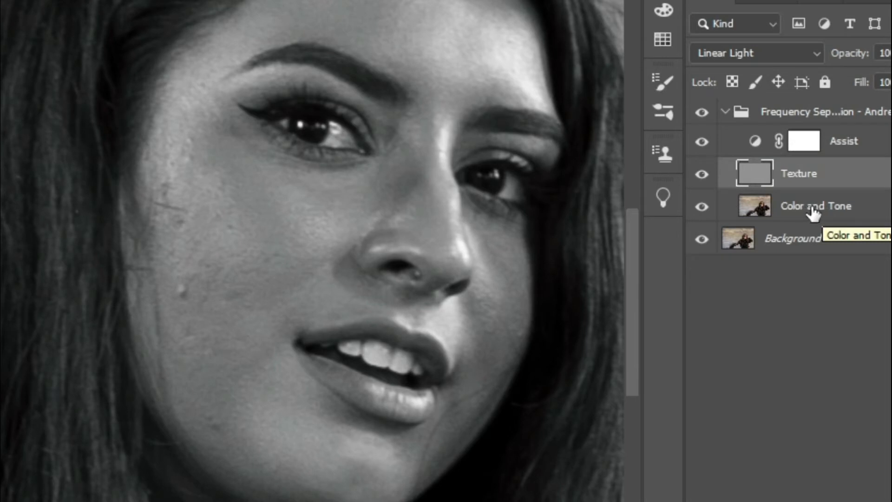
left_click(702, 141)
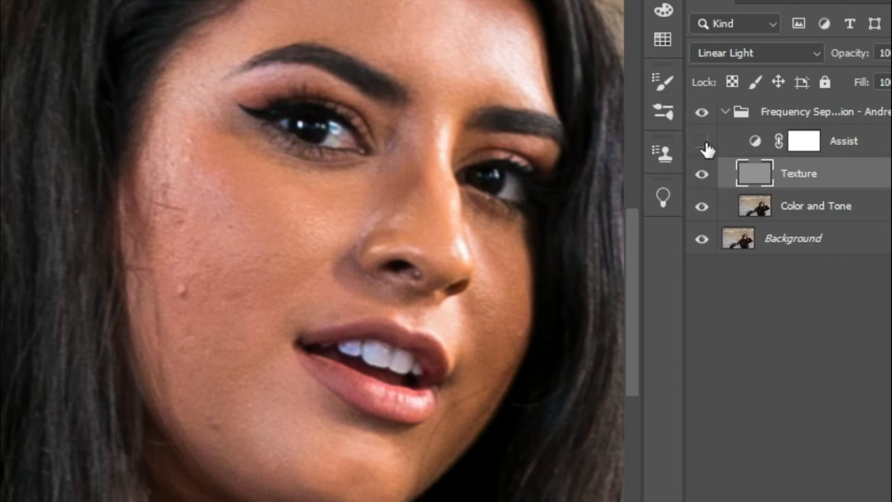
left_click(704, 139)
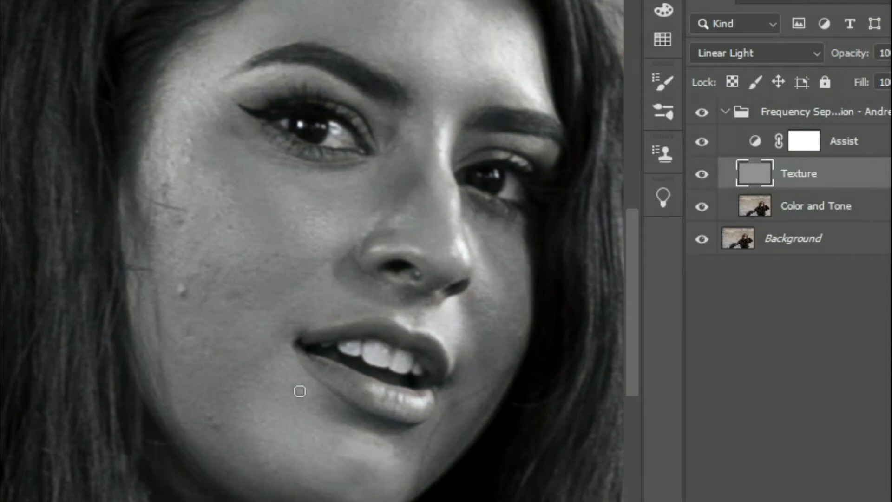
Clone clean skin texture over the small blemishes on the jaw and lower cheek
left_click(252, 443, "alt")
left_click(210, 425)
left_click(210, 419)
left_click(217, 433)
left_click(213, 373, "alt")
left_click(189, 342)
left_click_drag(187, 333, 182, 330)
Clone clean skin texture over the raised bump in the middle of the cheek using a larger brush
key("bracketright")
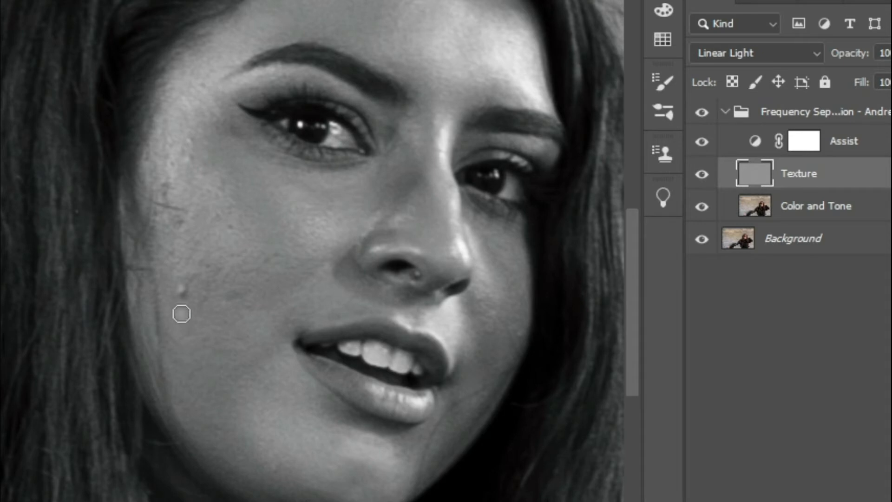
left_click(184, 312, "alt")
mouse_move(184, 294)
left_mouse_down()
mouse_move(179, 286)
mouse_move(202, 302)
left_mouse_up()
left_click(192, 325, "alt")
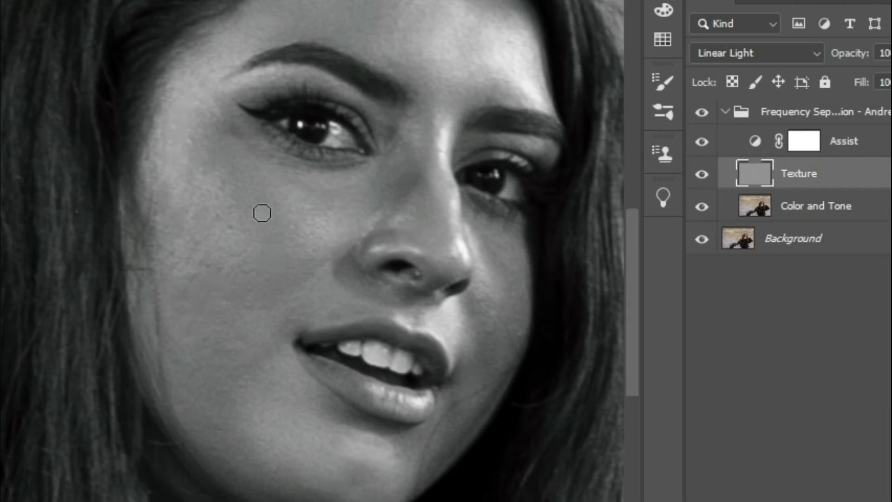
Clone clean skin texture over the bumps and stray hairs on the temple, upper cheek and middle cheek
left_click(263, 231, "alt")
mouse_move(256, 237)
left_mouse_down()
mouse_move(220, 224)
mouse_move(210, 193)
mouse_move(225, 194)
mouse_move(222, 177)
mouse_move(204, 184)
left_mouse_up()
left_click(256, 262, "alt")
left_click(203, 170)
left_click(226, 143, "alt")
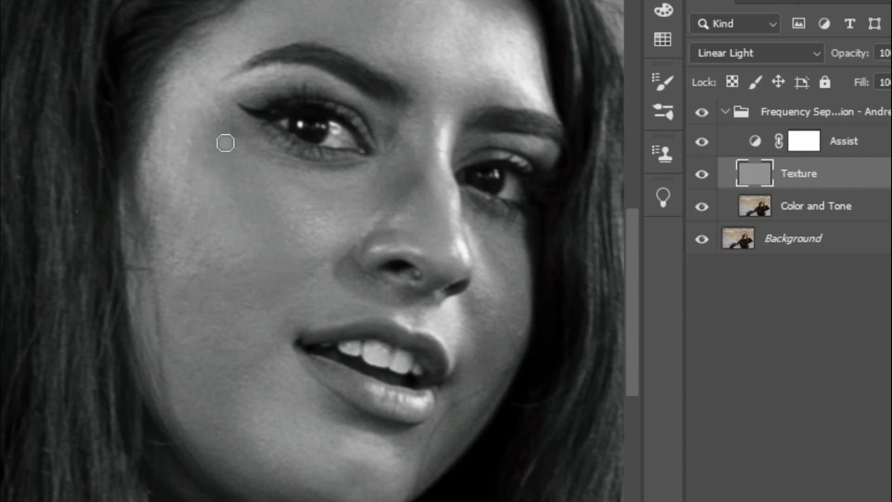
left_click(202, 141)
mouse_move(178, 133)
left_mouse_down()
mouse_move(200, 154)
mouse_move(179, 160)
mouse_move(202, 178)
mouse_move(176, 176)
mouse_move(182, 234)
left_mouse_up()
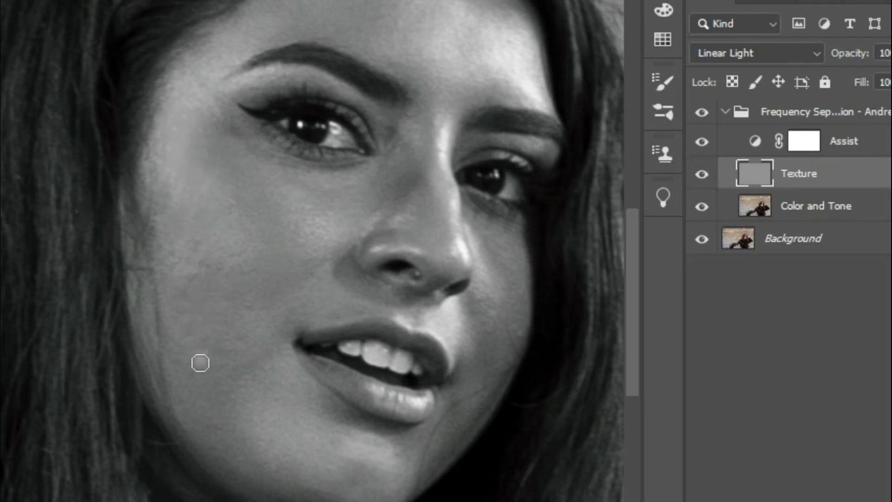
left_click(200, 372, "alt")
mouse_move(191, 327)
left_mouse_down()
mouse_move(183, 302)
mouse_move(197, 270)
mouse_move(215, 265)
mouse_move(195, 243)
mouse_move(239, 259)
mouse_move(249, 299)
left_mouse_up()
Clone clean skin texture over the marks on the shaded far cheek near the hair, using a smaller brush
scroll(312, 251, "right", 9)
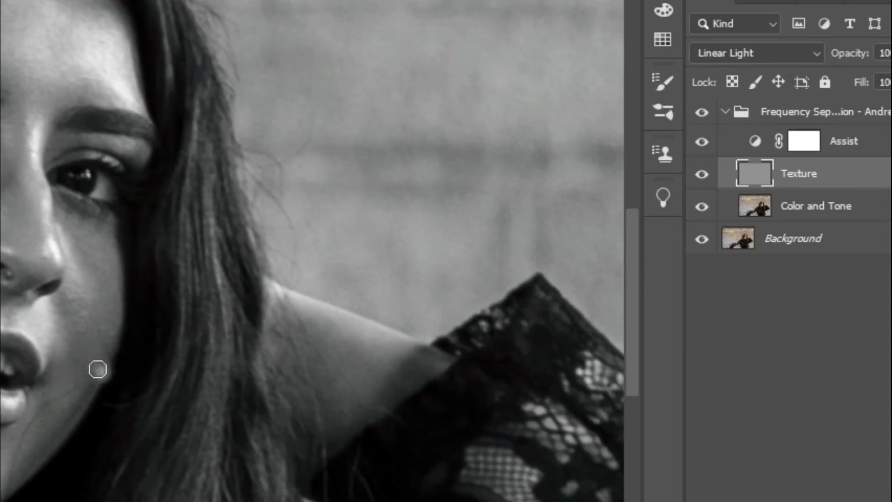
key("[")
key("[")
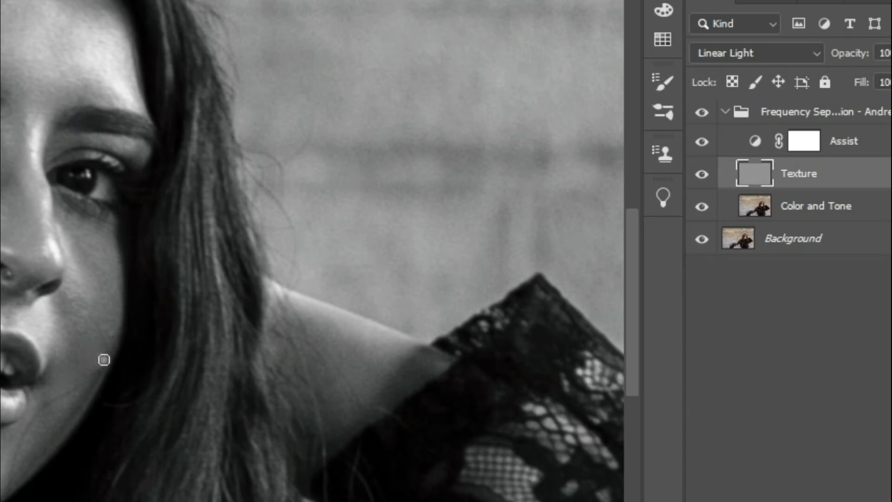
left_click_drag(112, 332, 104, 325)
left_click(103, 330, "alt")
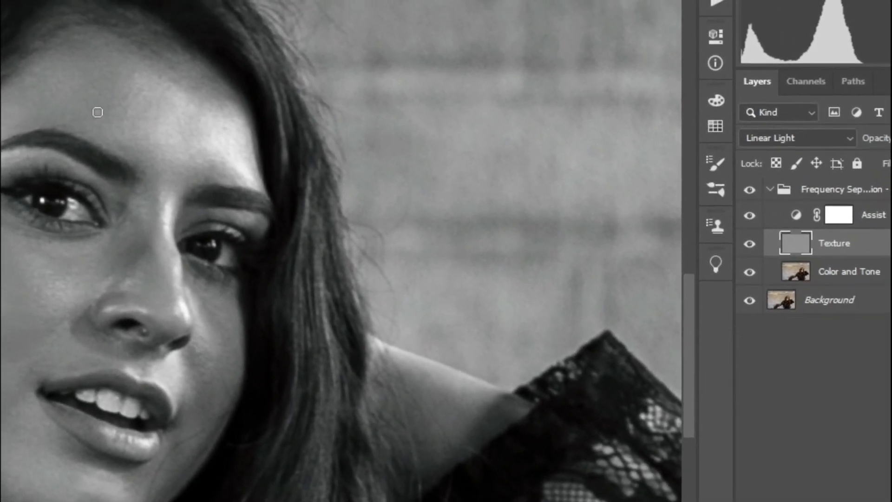
Clone smooth skin texture over the blemishes on the forehead, including the spot above the far eyebrow
left_click_drag(693, 398, 689, 372)
left_click(107, 290)
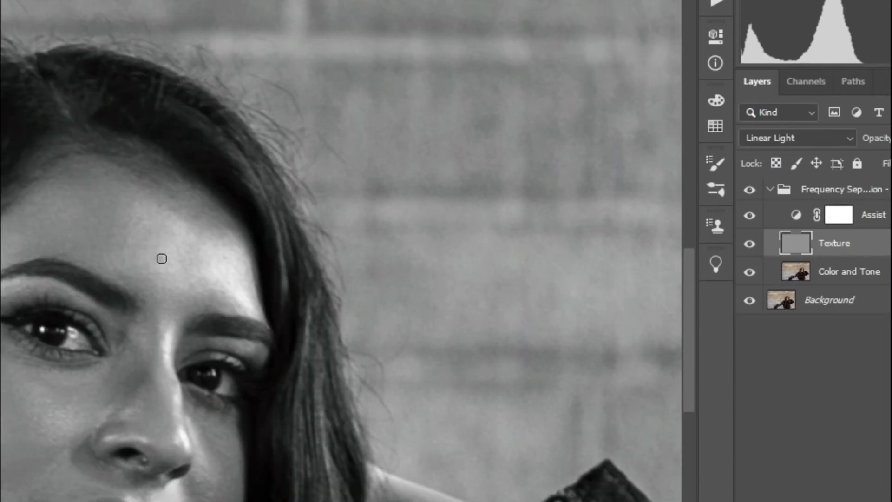
mouse_move(139, 217)
left_mouse_down()
mouse_move(139, 195)
mouse_move(130, 222)
mouse_move(155, 207)
mouse_move(190, 238)
mouse_move(149, 226)
mouse_move(145, 233)
mouse_move(152, 241)
mouse_move(147, 208)
mouse_move(172, 230)
left_mouse_up()
mouse_move(168, 267)
left_mouse_down()
mouse_move(118, 248)
mouse_move(118, 226)
mouse_move(110, 251)
mouse_move(118, 265)
mouse_move(126, 233)
left_mouse_up()
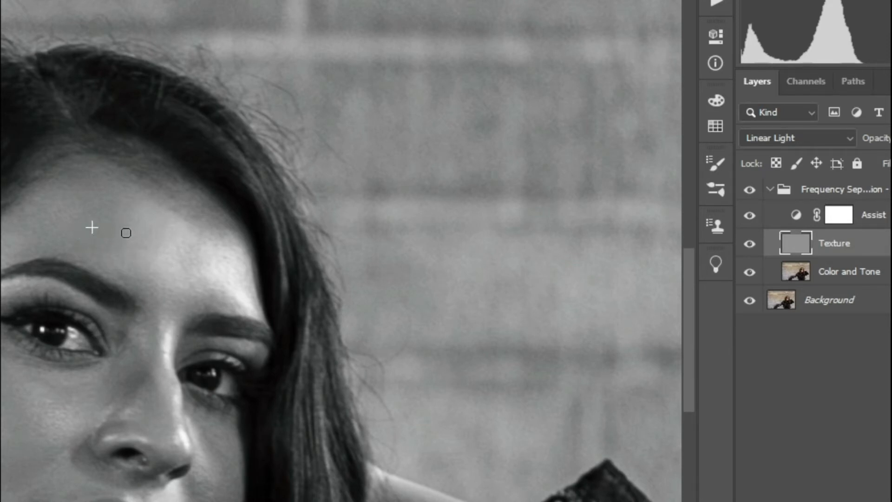
left_click(235, 281, "alt")
mouse_move(226, 253)
left_mouse_down()
mouse_move(243, 265)
mouse_move(250, 292)
mouse_move(233, 258)
left_mouse_up()
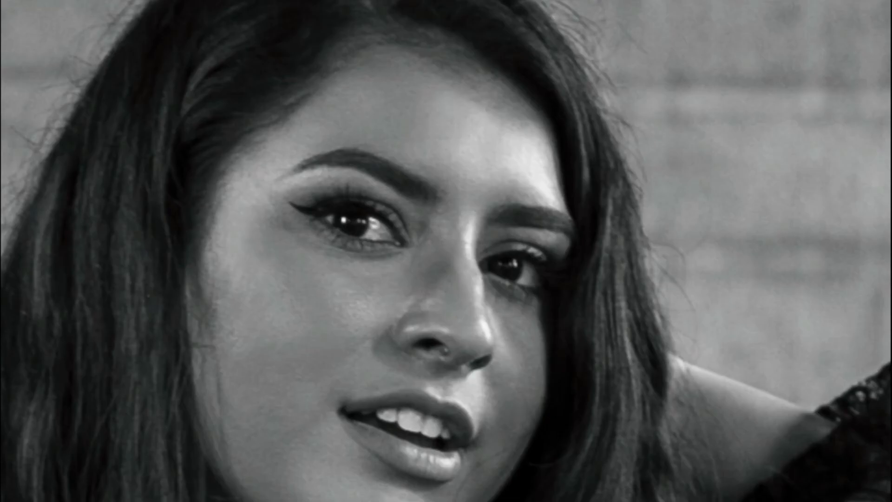
Clone clean skin texture over the remaining marks on the lower face and the cheek beside the hair
left_click_drag(318, 492, 317, 489)
left_click(238, 361, "alt")
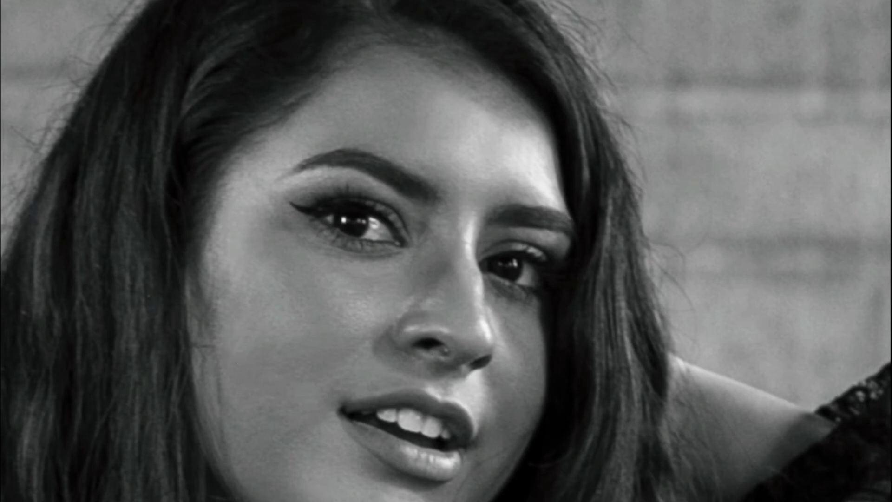